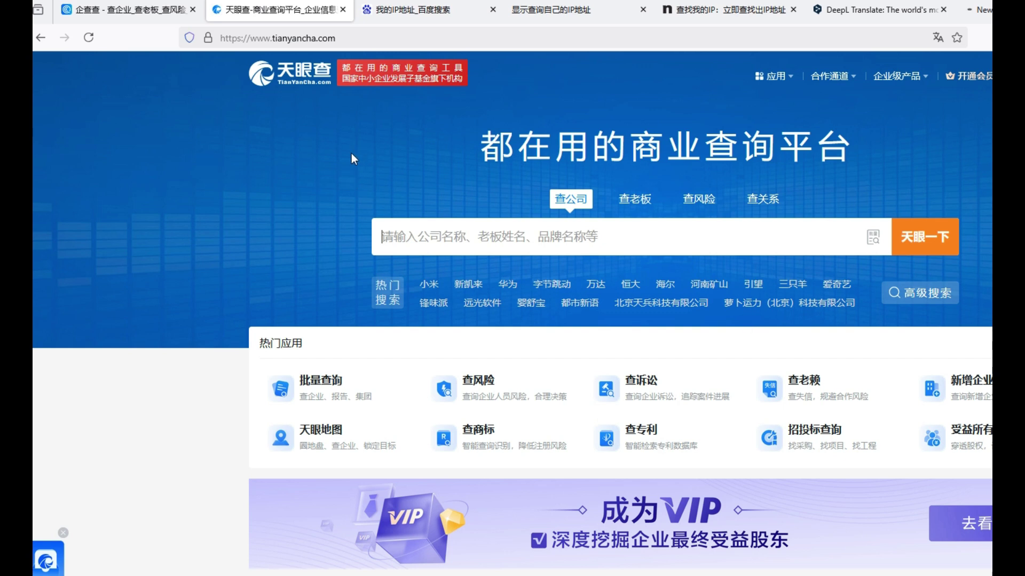
Compare the home pages of the company lookup sites qcc.com and tianyancha.com.
{"action": "left_click", "coordinate": [133, 14]}
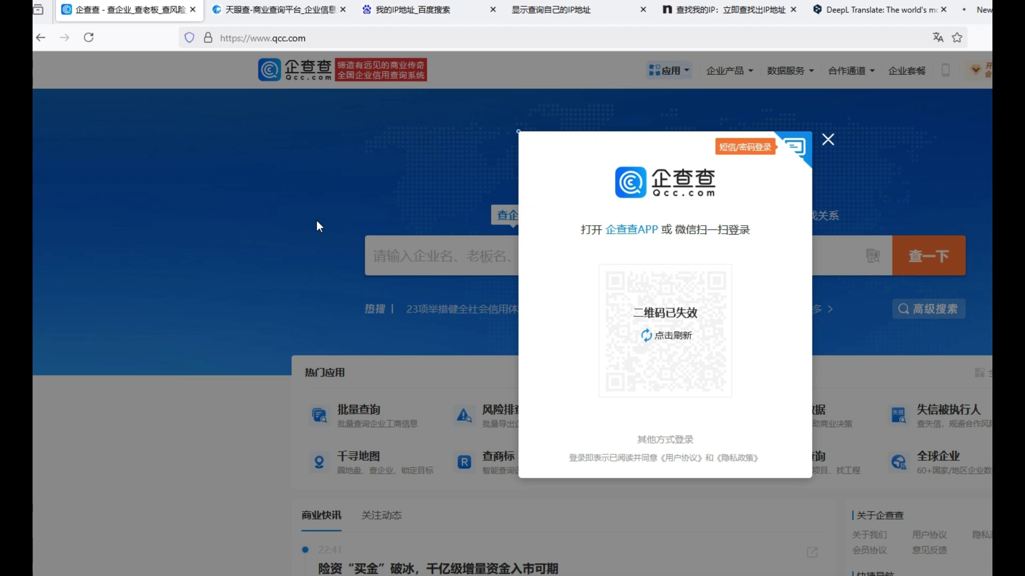
{"action": "mouse_move", "coordinate": [232, 11]}
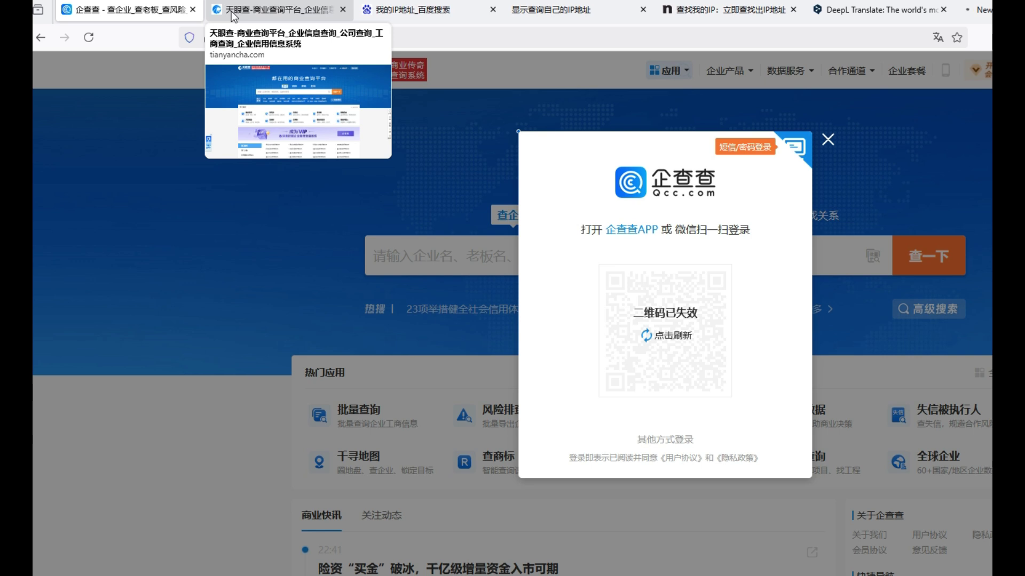
{"action": "left_click", "coordinate": [247, 14]}
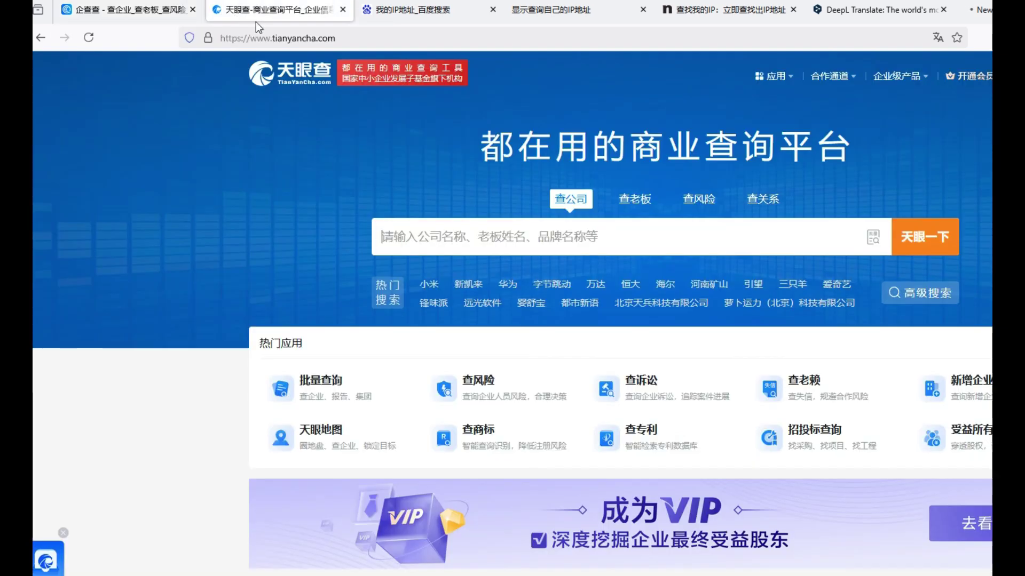
{"action": "left_click", "coordinate": [171, 17]}
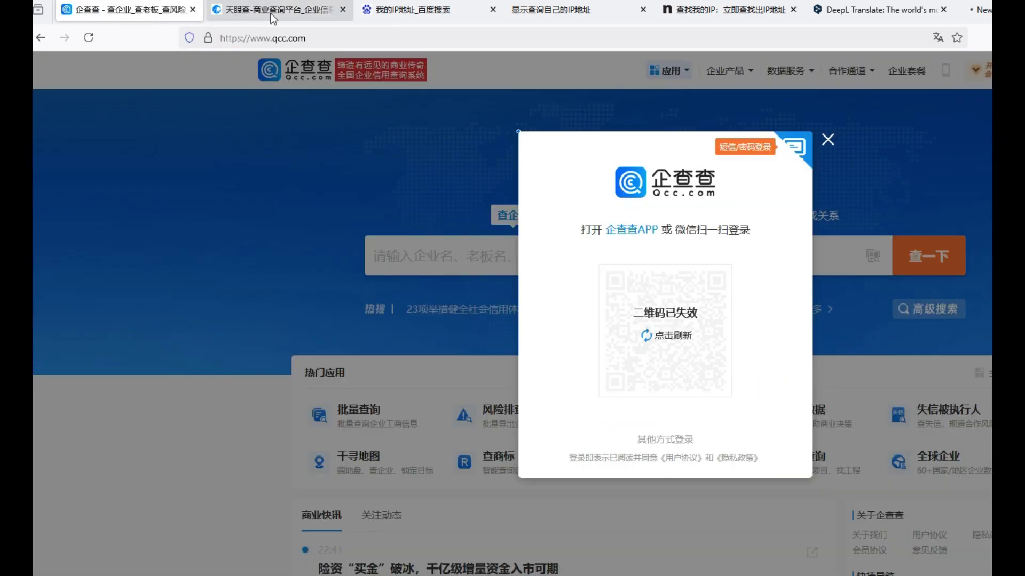
{"action": "left_click", "coordinate": [249, 13]}
{"action": "left_click", "coordinate": [160, 16]}
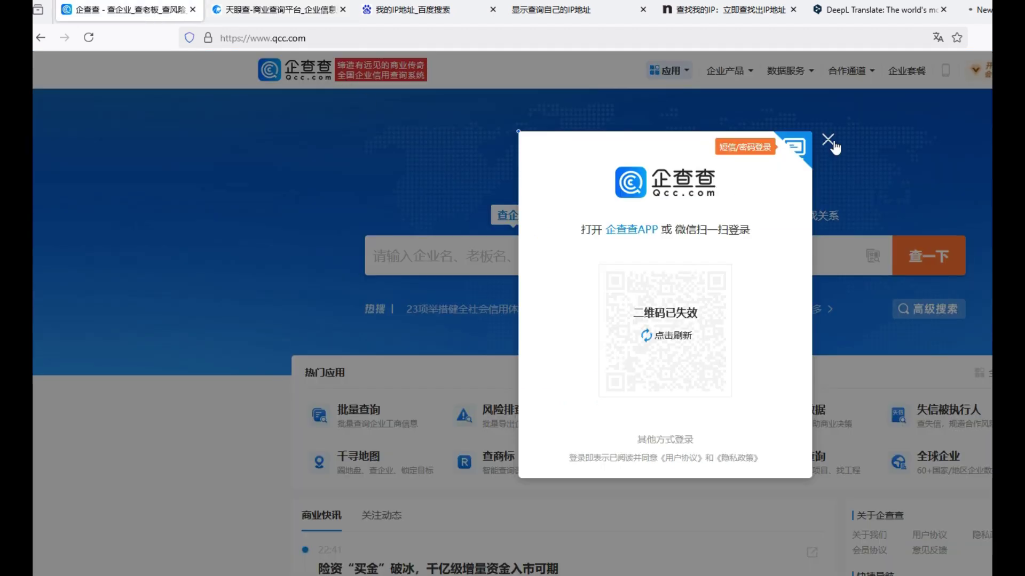
Reload the qcc.com home page and dismiss its QR-code login pop-up.
{"action": "left_click", "coordinate": [831, 144]}
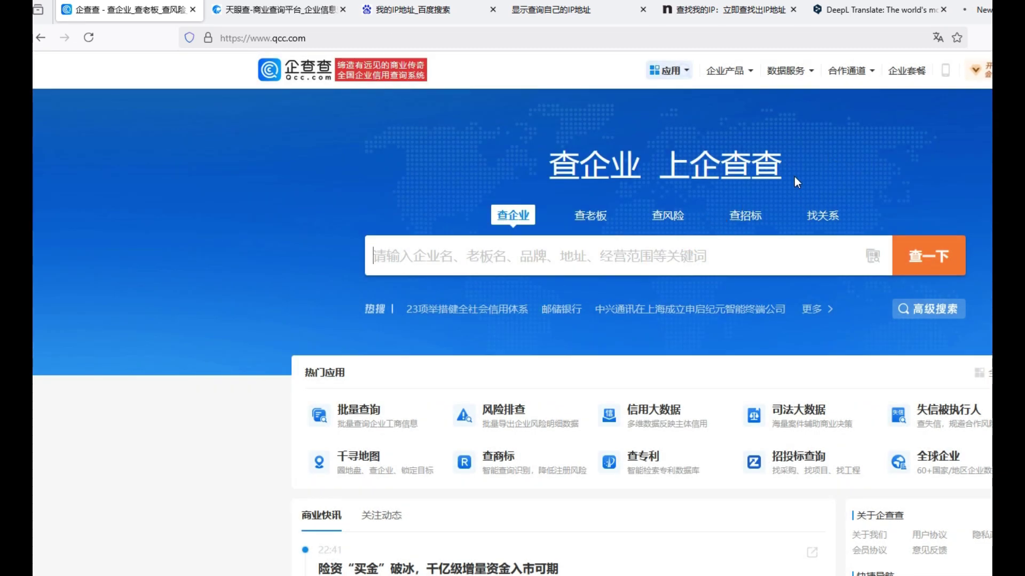
{"action": "left_click", "coordinate": [88, 37]}
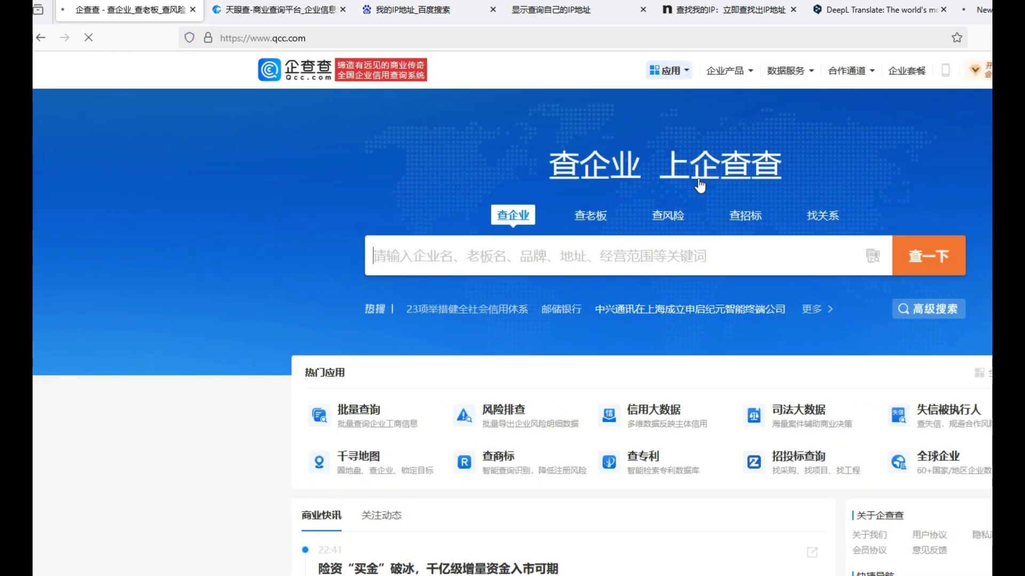
{"action": "left_click", "coordinate": [277, 10]}
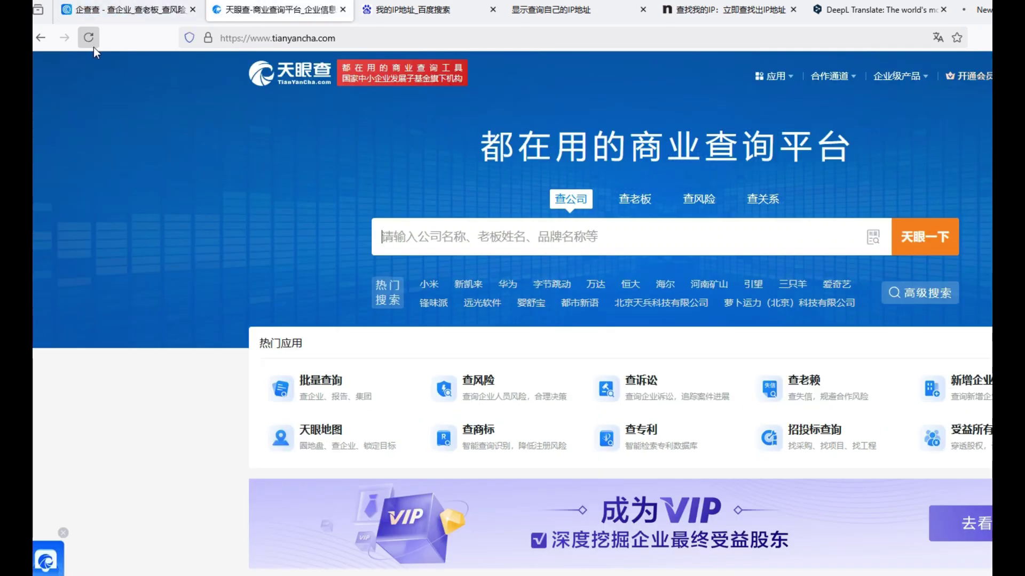
{"action": "left_click", "coordinate": [141, 15]}
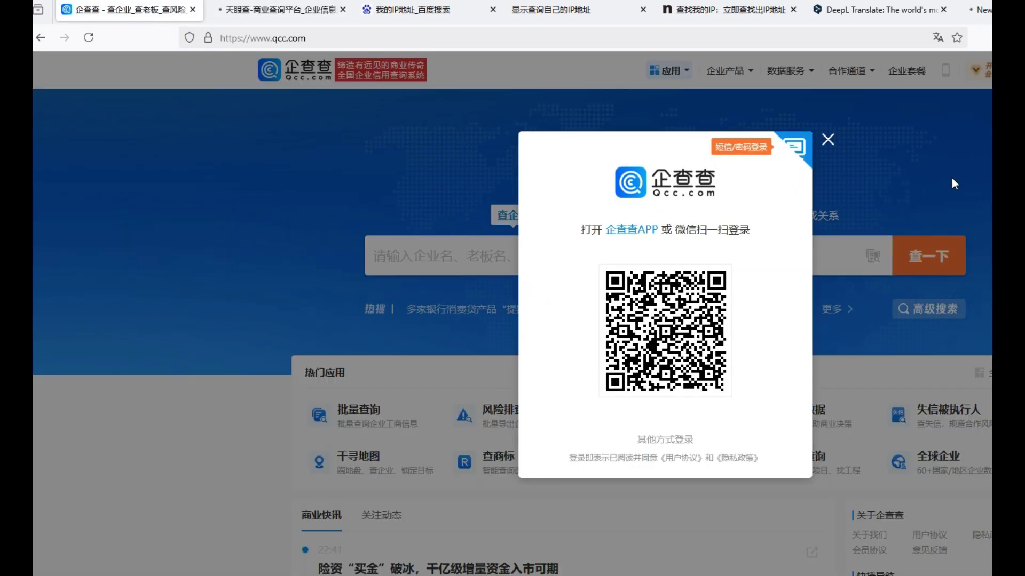
{"action": "left_click", "coordinate": [827, 140]}
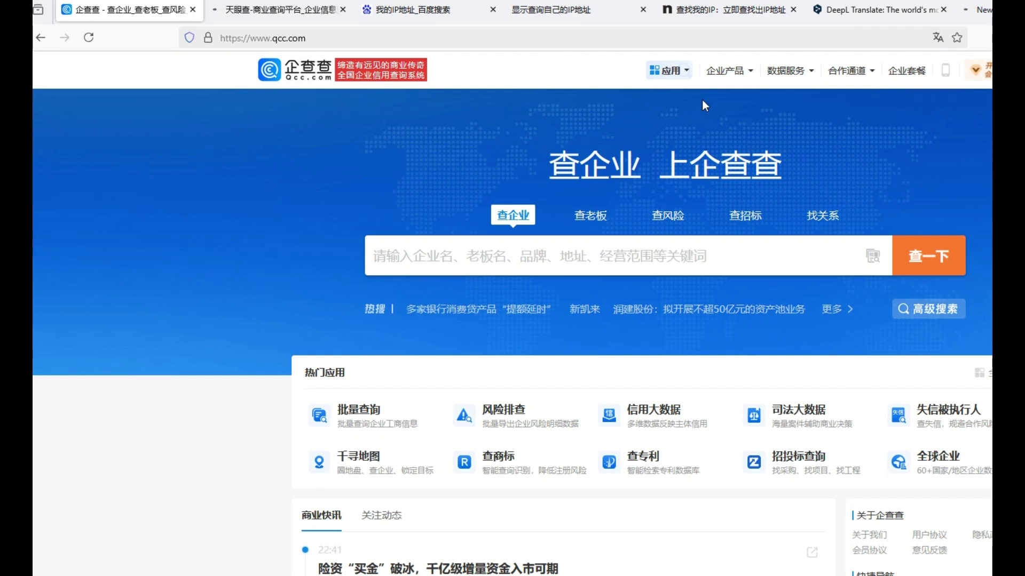
Check that the tianyancha.com home page loads alongside qcc.com.
{"action": "mouse_move", "coordinate": [932, 74]}
{"action": "left_click", "coordinate": [242, 13]}
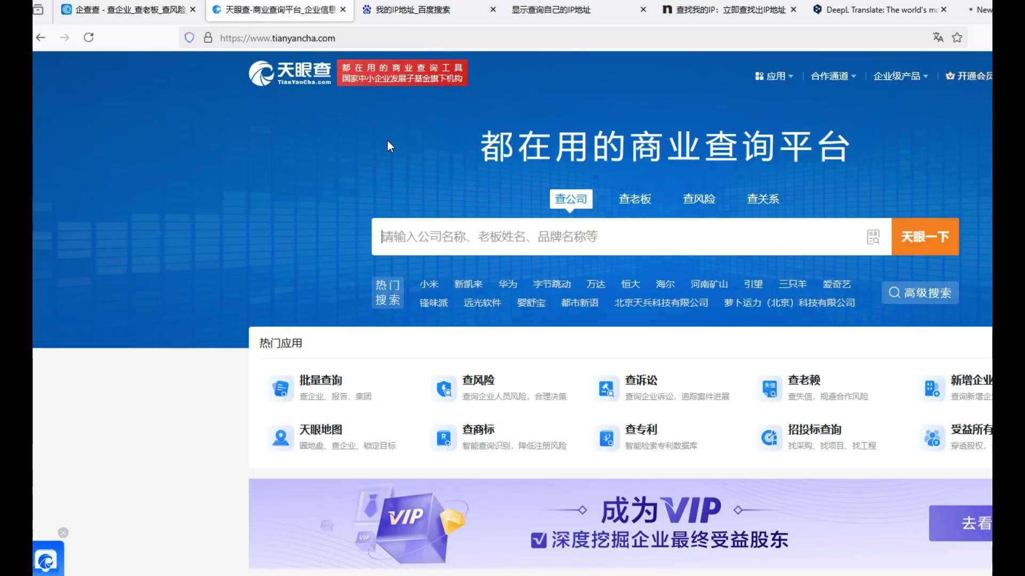
{"action": "left_click", "coordinate": [128, 11]}
{"action": "left_click", "coordinate": [270, 15]}
View the domestic, foreign and Google IP test results on ip111.cn.
{"action": "left_click", "coordinate": [413, 17]}
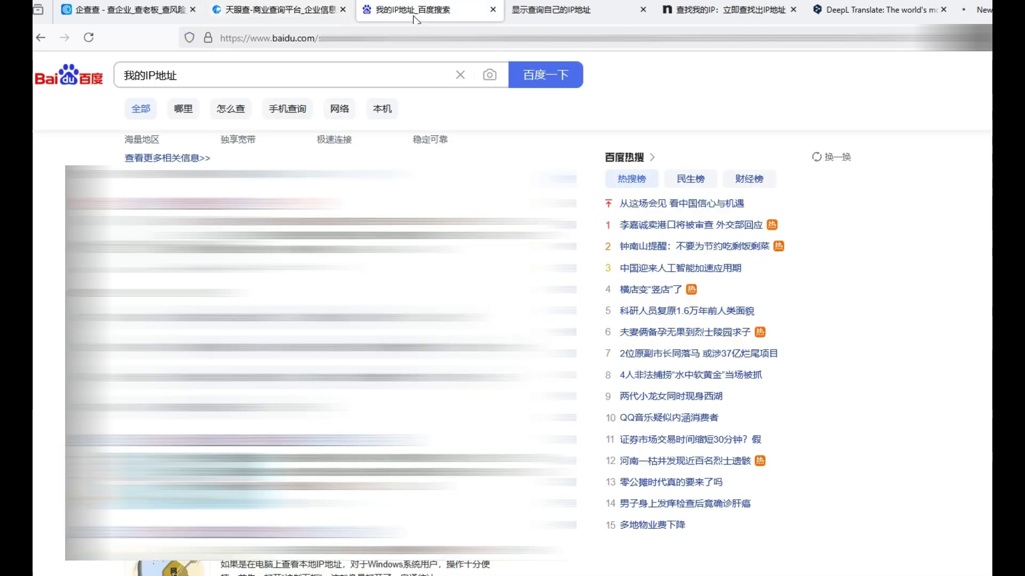
{"action": "left_click", "coordinate": [558, 10]}
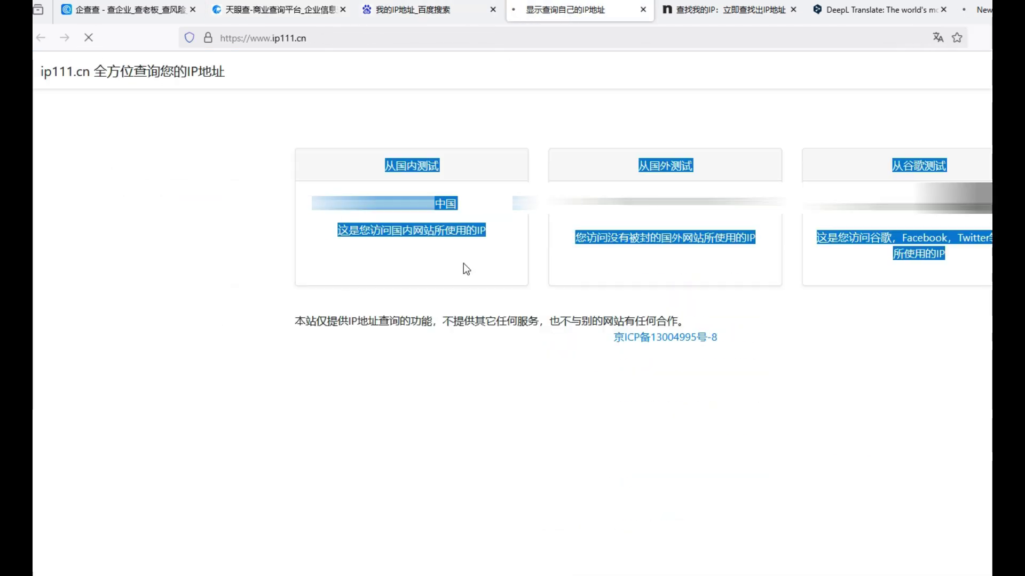
{"action": "left_click", "coordinate": [222, 119]}
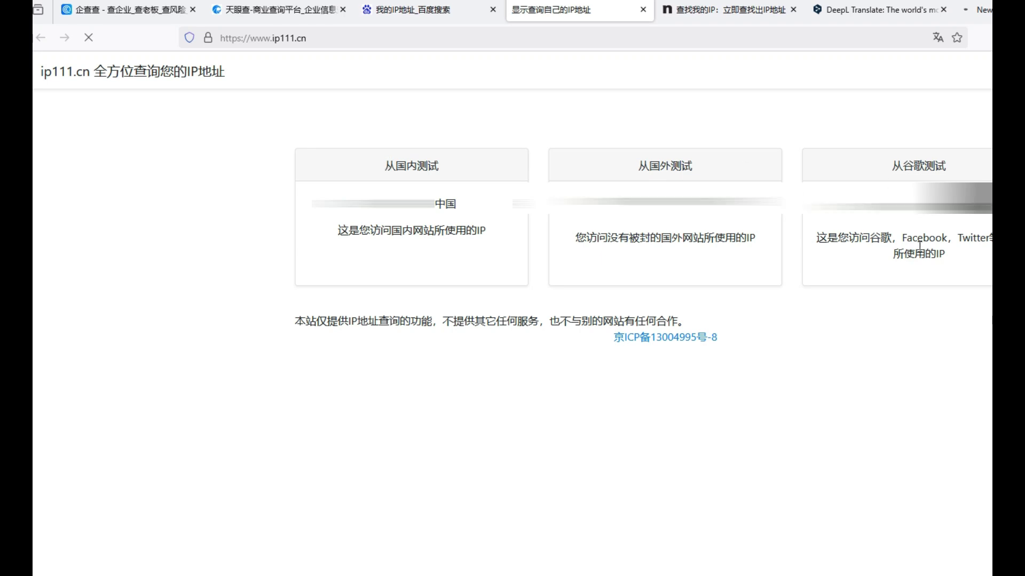
Open the ip.900cha.com IP lookup site from the Baidu results for 我的IP地址.
{"action": "key", "text": "ctrl+shift+Tab"}
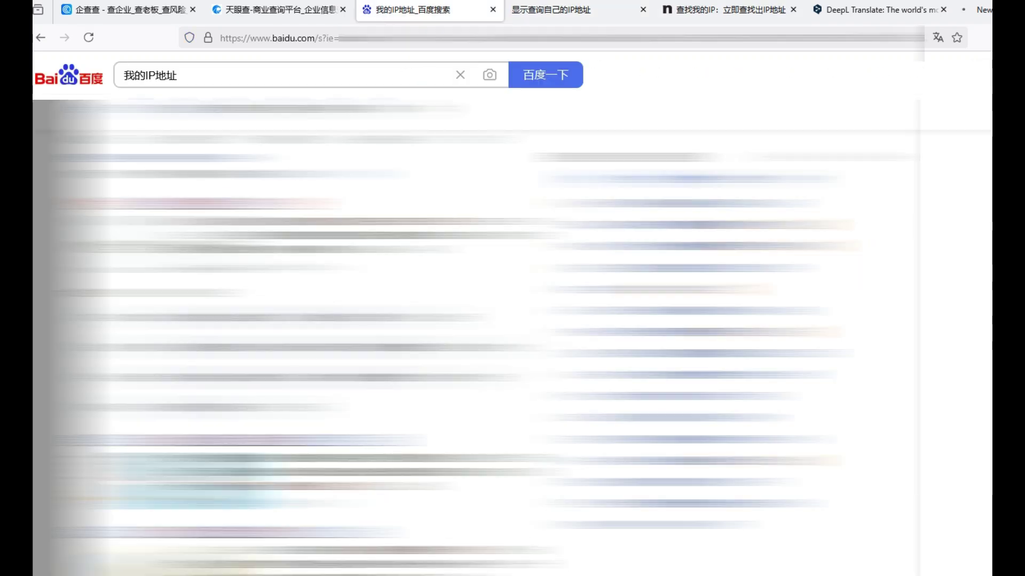
{"action": "scroll", "coordinate": [480, 320], "scroll_direction": "up", "scroll_amount": 5}
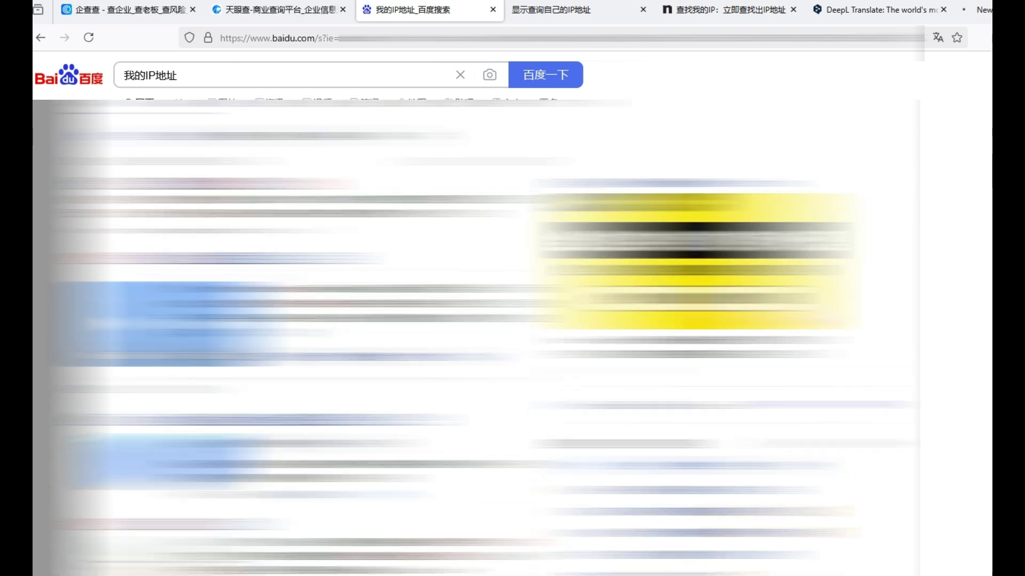
{"action": "scroll", "coordinate": [480, 321], "scroll_direction": "down", "scroll_amount": 3}
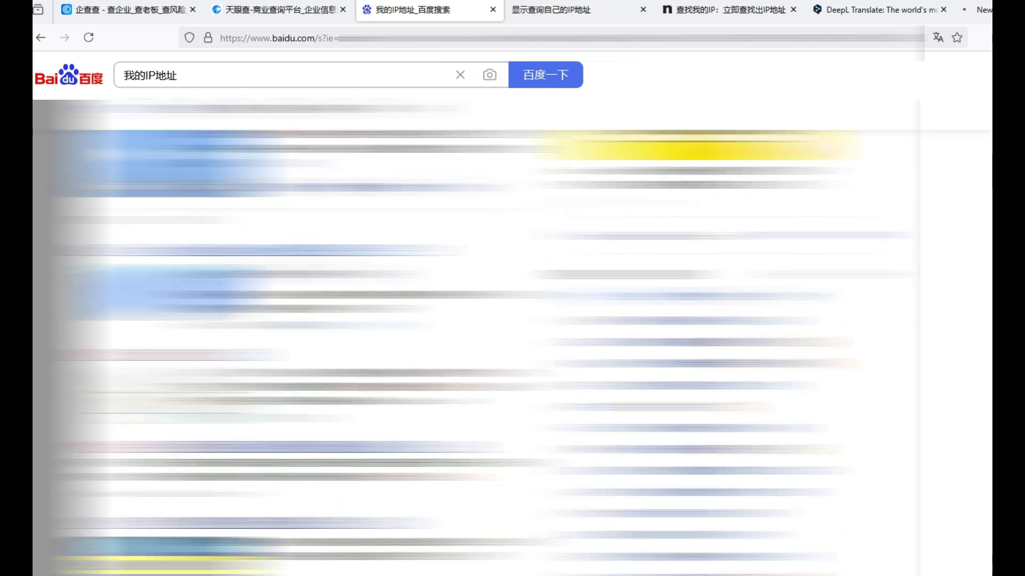
{"action": "scroll", "coordinate": [480, 320], "scroll_direction": "down", "scroll_amount": 5}
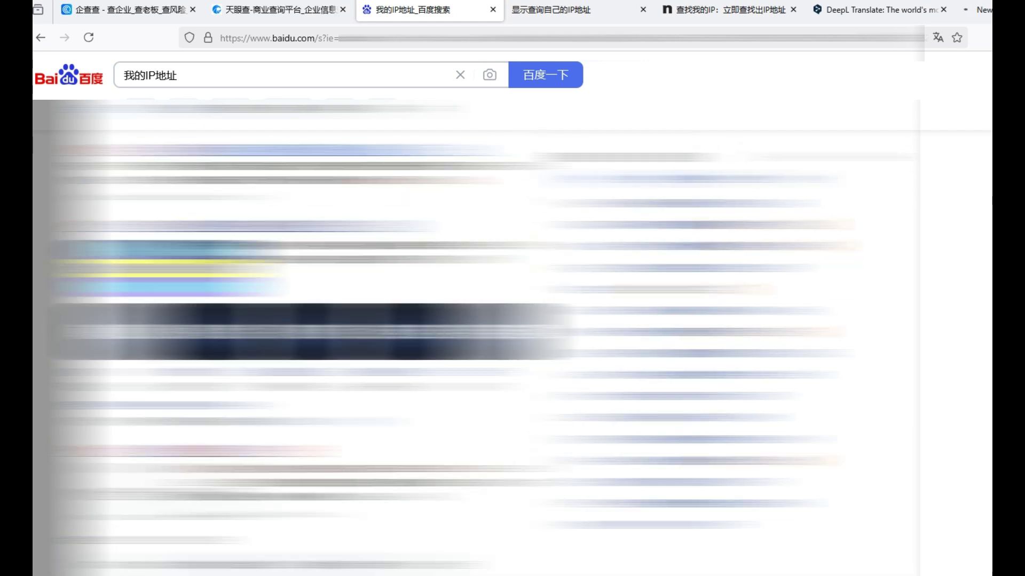
{"action": "scroll", "coordinate": [480, 321], "scroll_direction": "down", "scroll_amount": 2}
{"action": "left_click", "coordinate": [314, 283]}
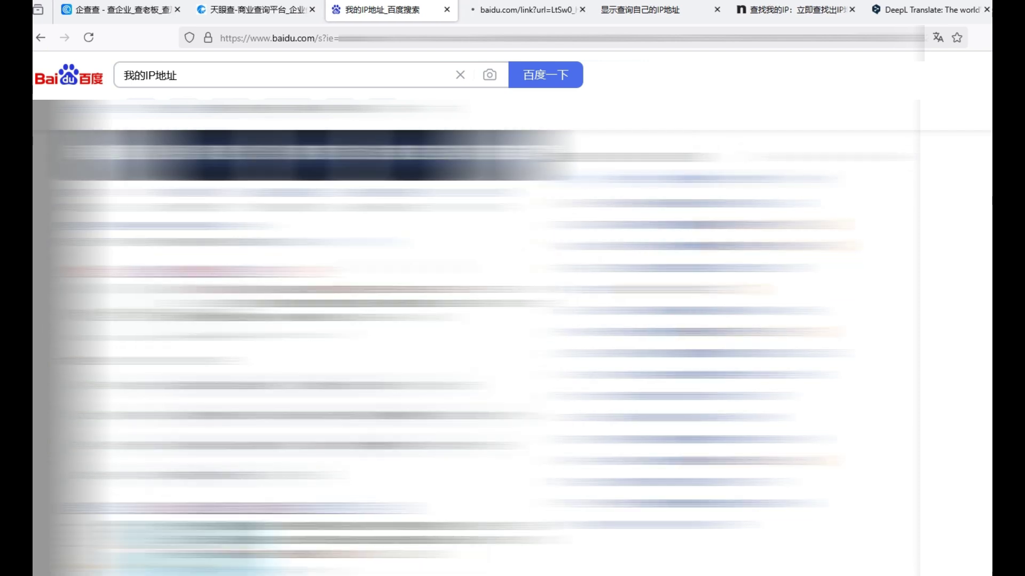
{"action": "left_click", "coordinate": [526, 10]}
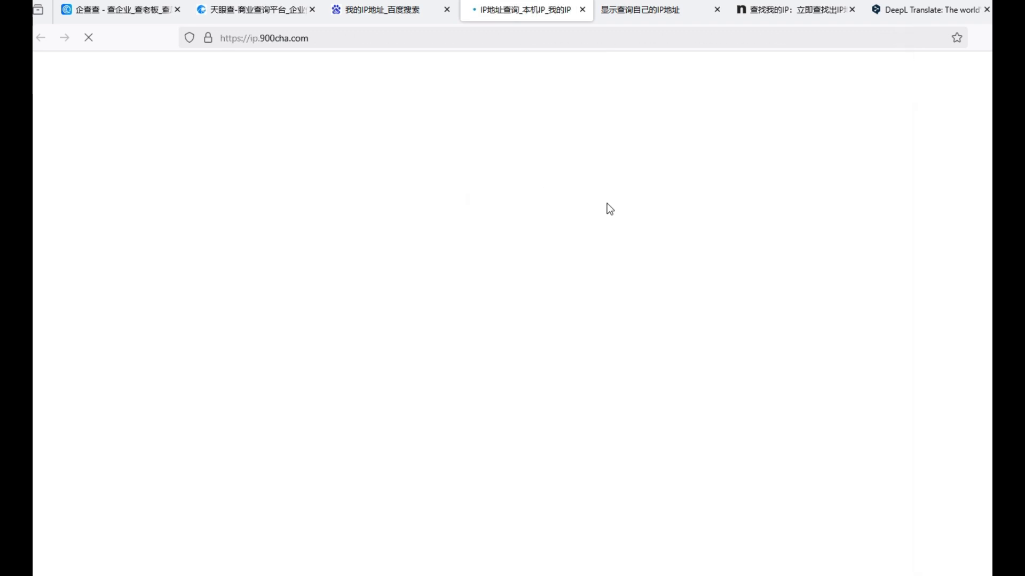
Copy the 我的IP block with its location details from the ip.900cha.com page.
{"action": "left_click_drag", "start_coordinate": [534, 295], "coordinate": [515, 190]}
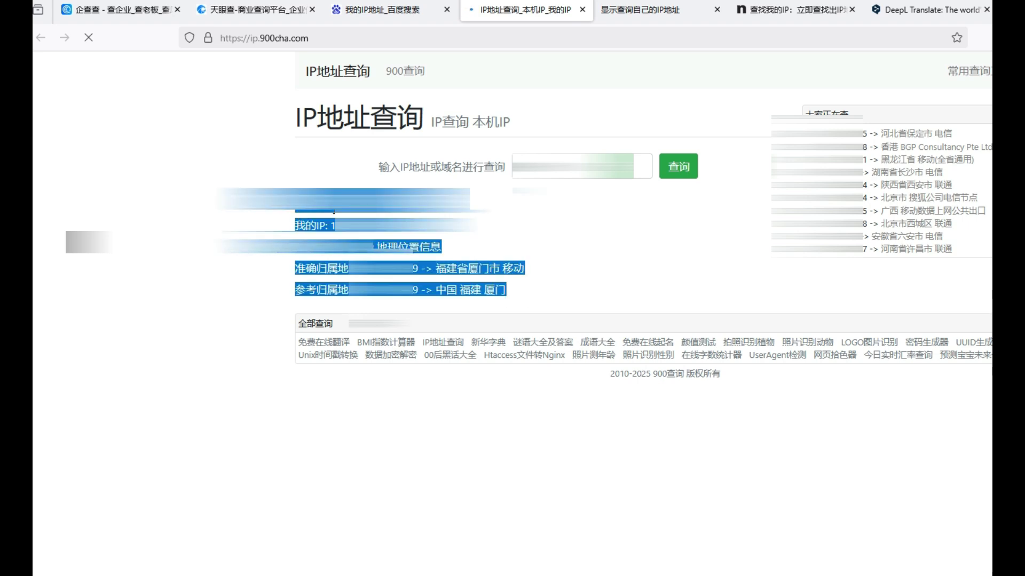
{"action": "right_click", "coordinate": [341, 206]}
{"action": "left_click", "coordinate": [406, 444]}
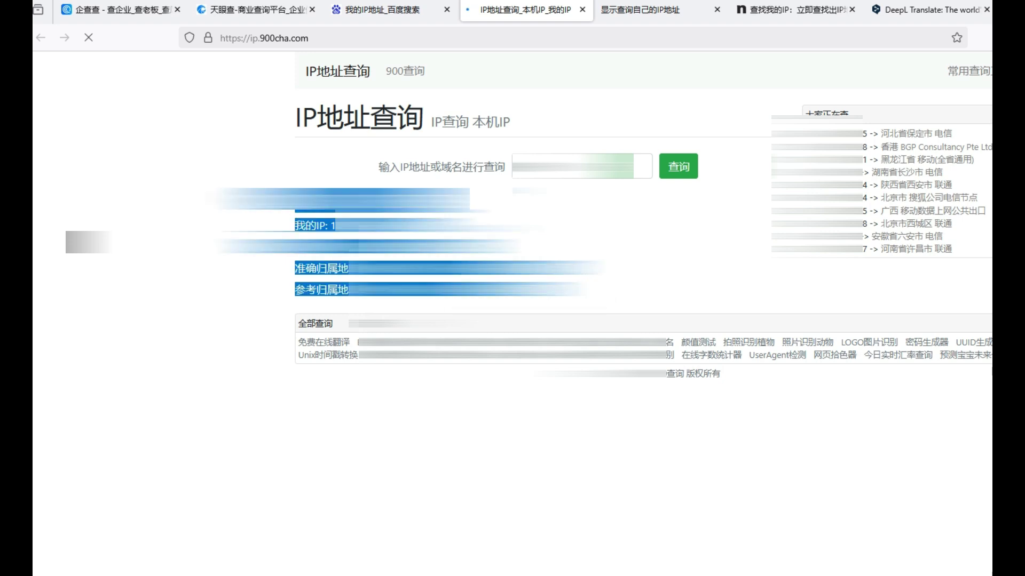
{"action": "left_click", "coordinate": [331, 188]}
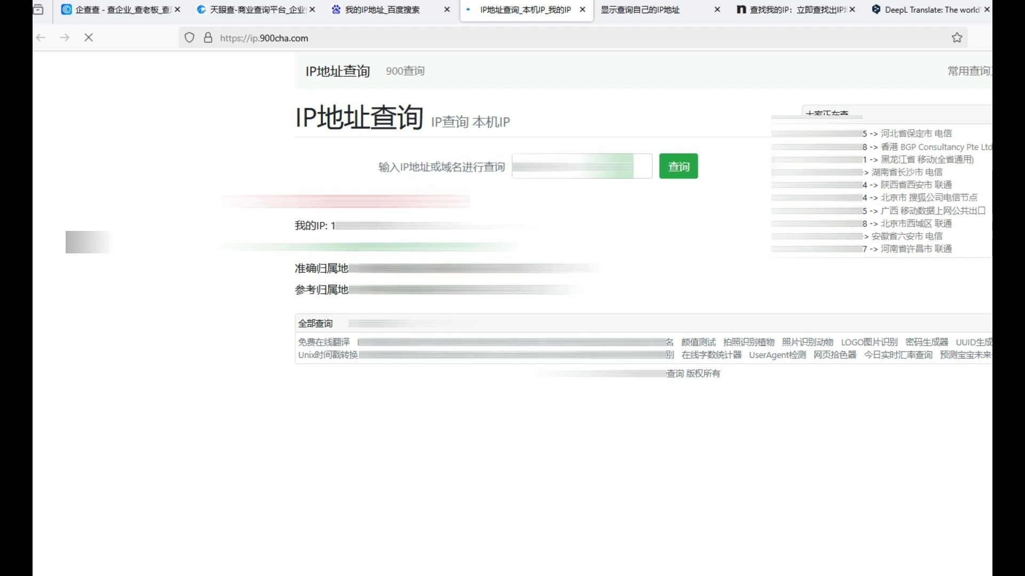
{"action": "left_click_drag", "start_coordinate": [219, 189], "coordinate": [587, 290]}
{"action": "right_click", "coordinate": [363, 291]}
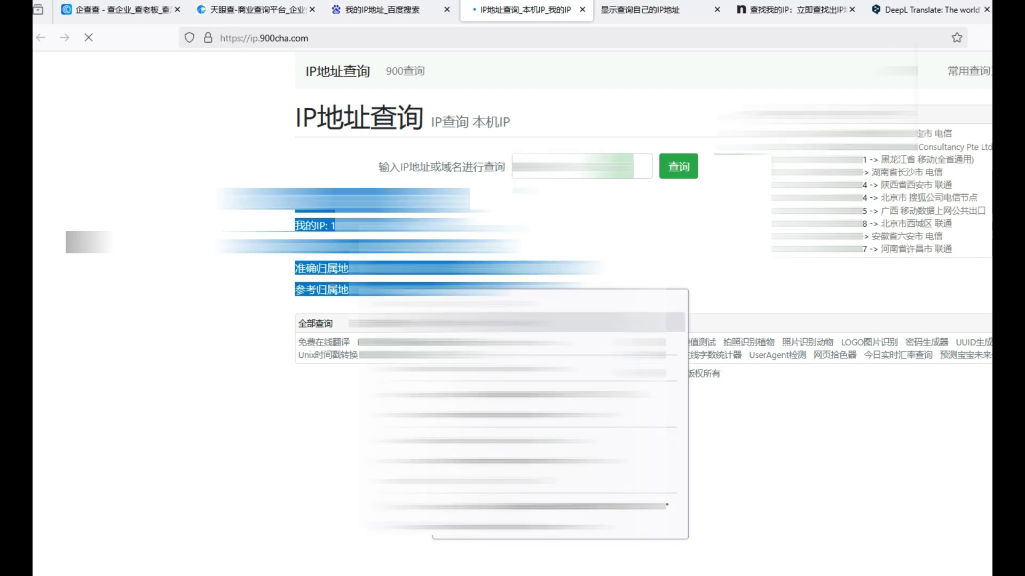
{"action": "left_click", "coordinate": [373, 302]}
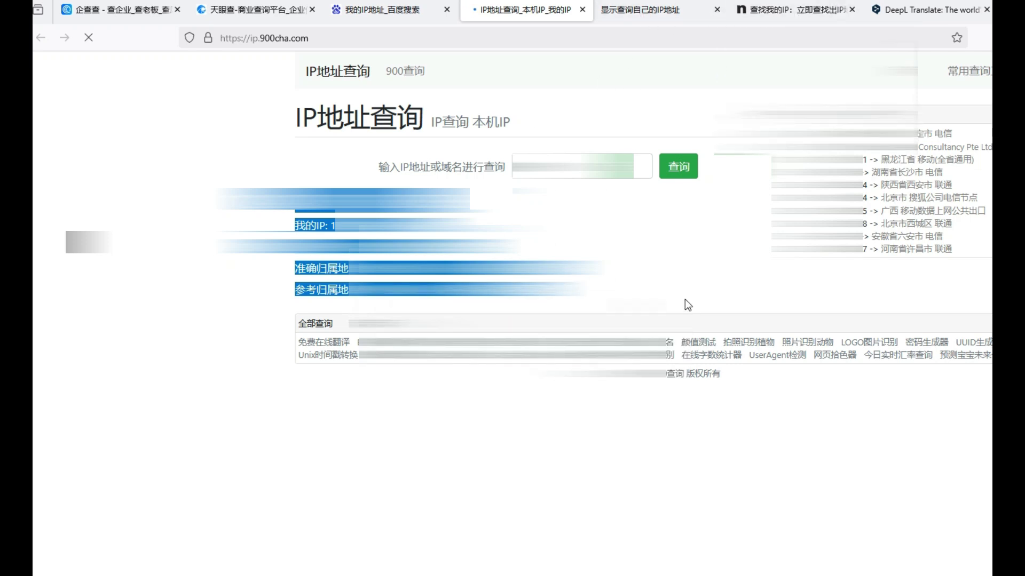
Replace the source text in DeepL with the copied IP details to translate them from Chinese into English.
{"action": "left_click", "coordinate": [910, 10]}
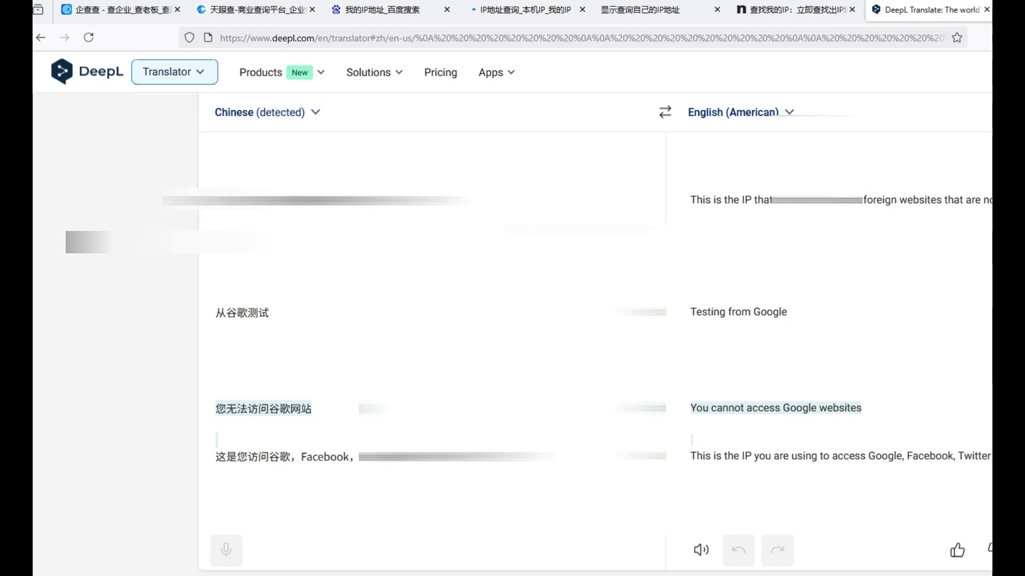
{"action": "key", "text": "ctrl+a"}
{"action": "key", "text": "BackSpace"}
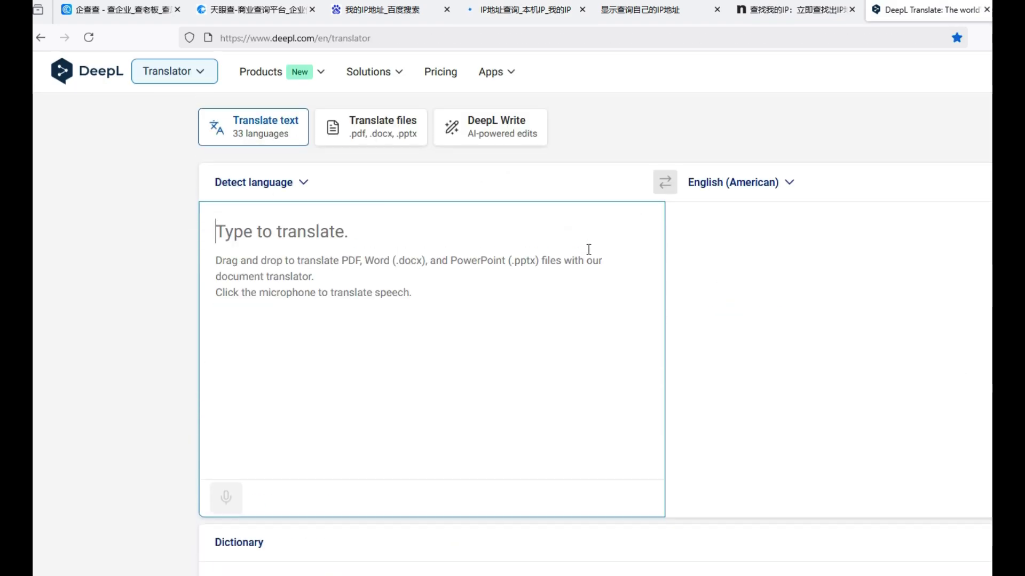
{"action": "key", "text": "ctrl+v"}
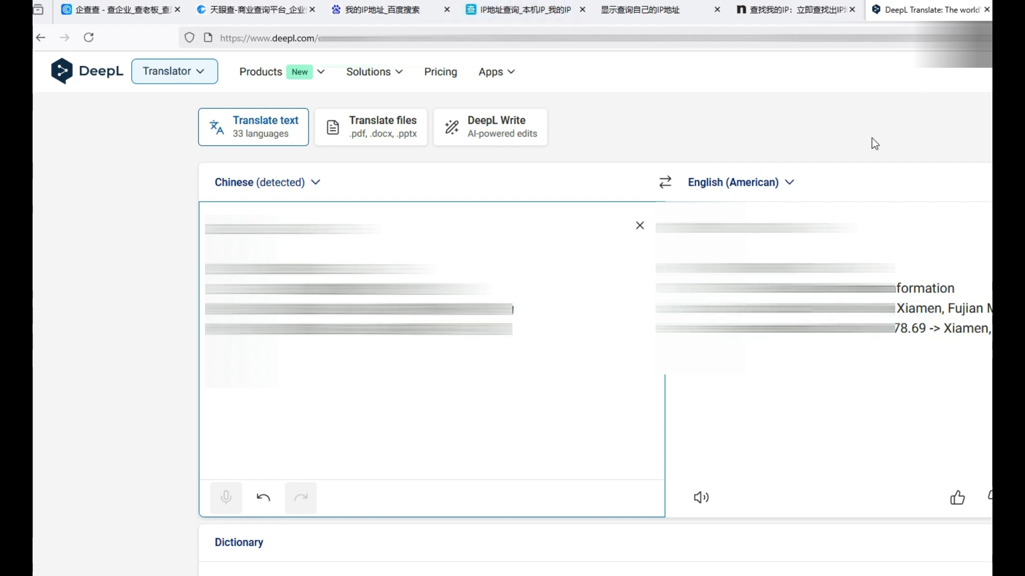
Detach DeepL into its own window and highlight the translated IP location line.
{"action": "left_click_drag", "start_coordinate": [928, 9], "coordinate": [306, 26]}
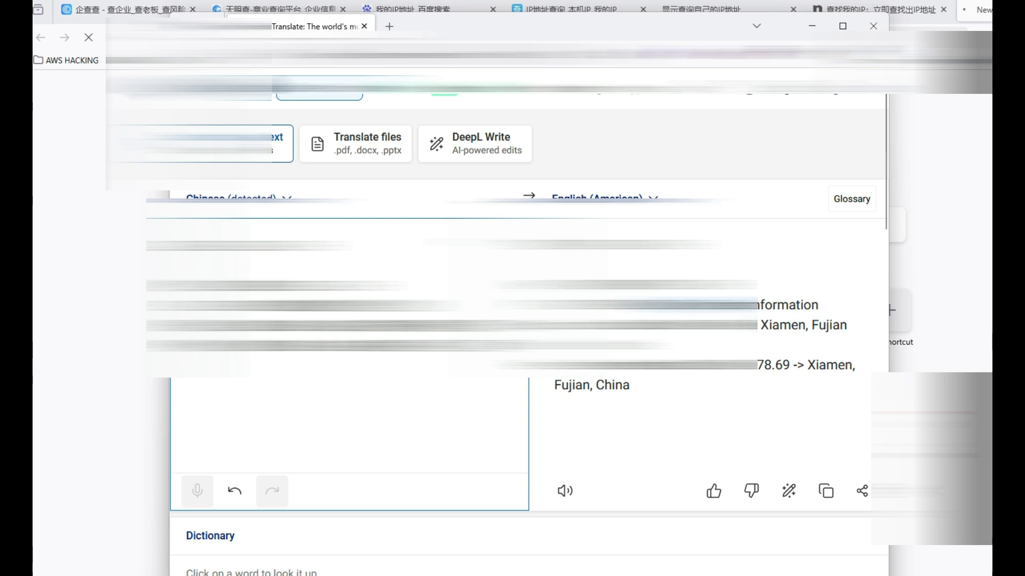
{"action": "left_click_drag", "start_coordinate": [543, 305], "coordinate": [818, 304]}
{"action": "left_click", "coordinate": [772, 365]}
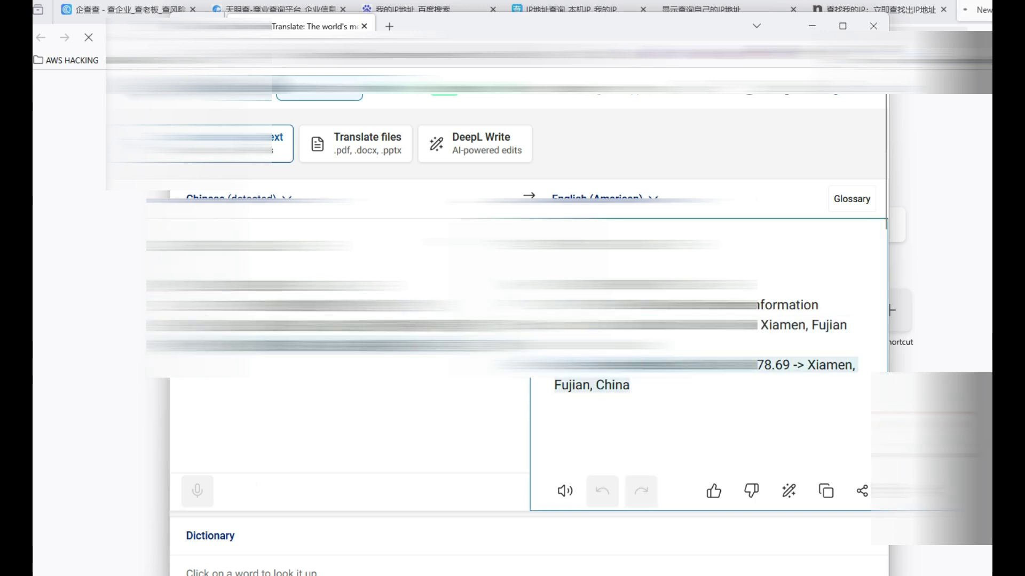
{"action": "left_click", "coordinate": [819, 396]}
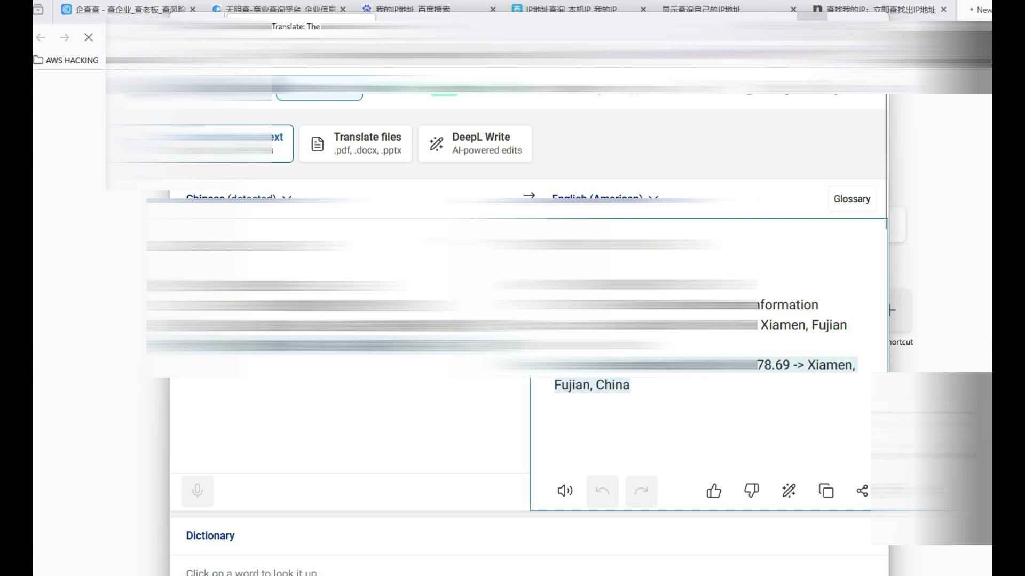
Revisit the qcc.com and tianyancha.com home pages, finishing on qcc.com.
{"action": "left_click", "coordinate": [128, 9]}
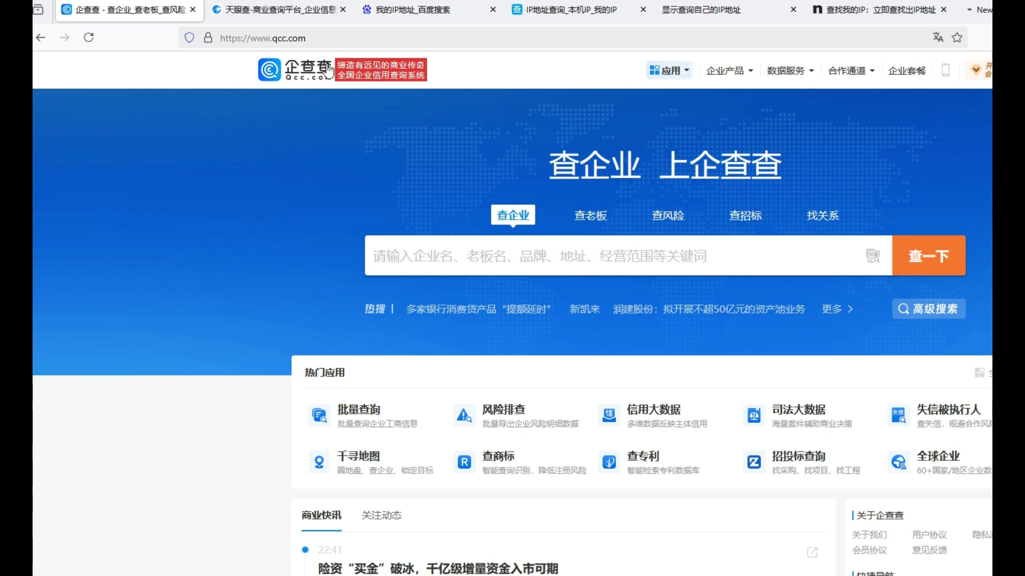
{"action": "left_click", "coordinate": [224, 10]}
{"action": "left_click", "coordinate": [145, 11]}
{"action": "left_click", "coordinate": [229, 10]}
{"action": "left_click", "coordinate": [153, 10]}
Switch to NordVPN, connect to the recent Hong Kong location, and minimise the NordVPN window.
{"action": "mouse_move", "coordinate": [296, 17]}
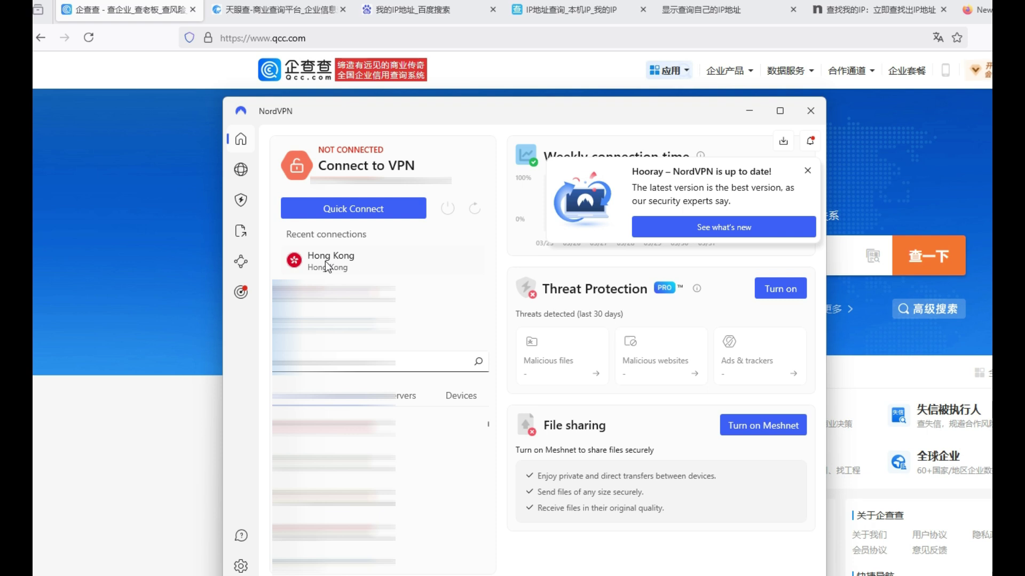
{"action": "left_click", "coordinate": [328, 264]}
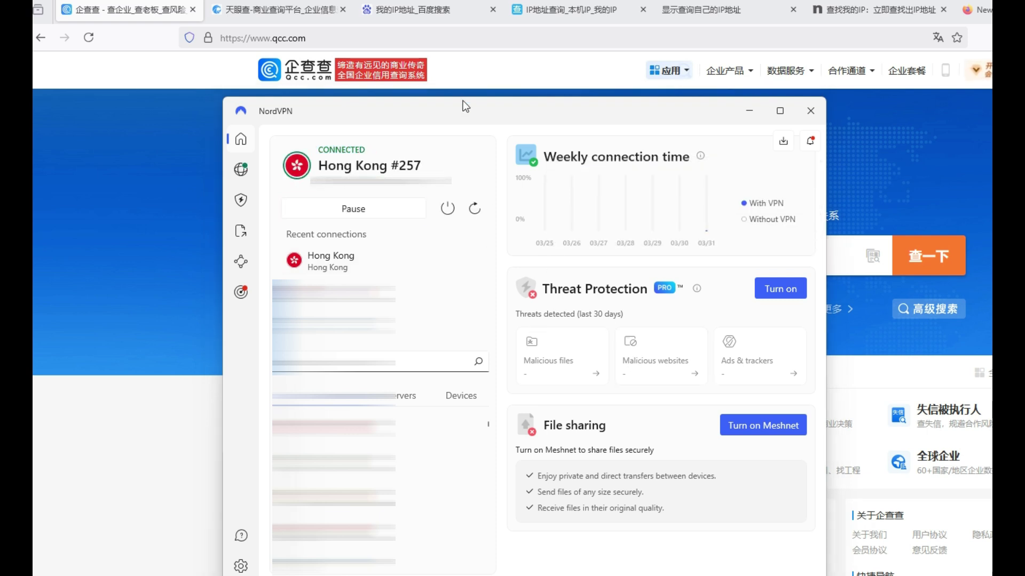
{"action": "left_click", "coordinate": [750, 111]}
Reload the ip111.cn page and copy the IP and location result shown under the domestic test (从国内测试).
{"action": "left_click", "coordinate": [701, 10]}
{"action": "left_click", "coordinate": [424, 38]}
{"action": "key", "text": "ctrl+a"}
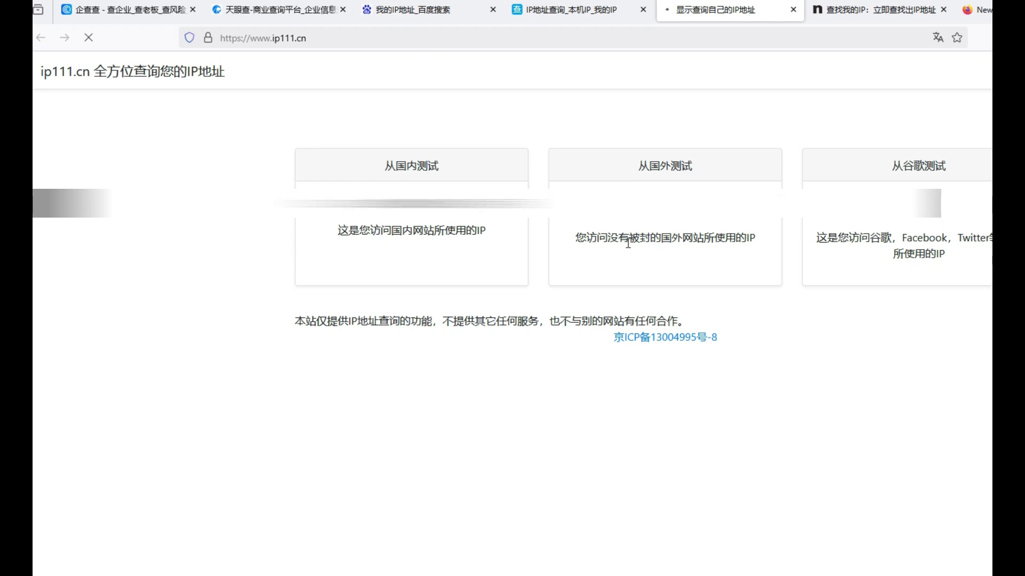
{"action": "double_click", "coordinate": [411, 205]}
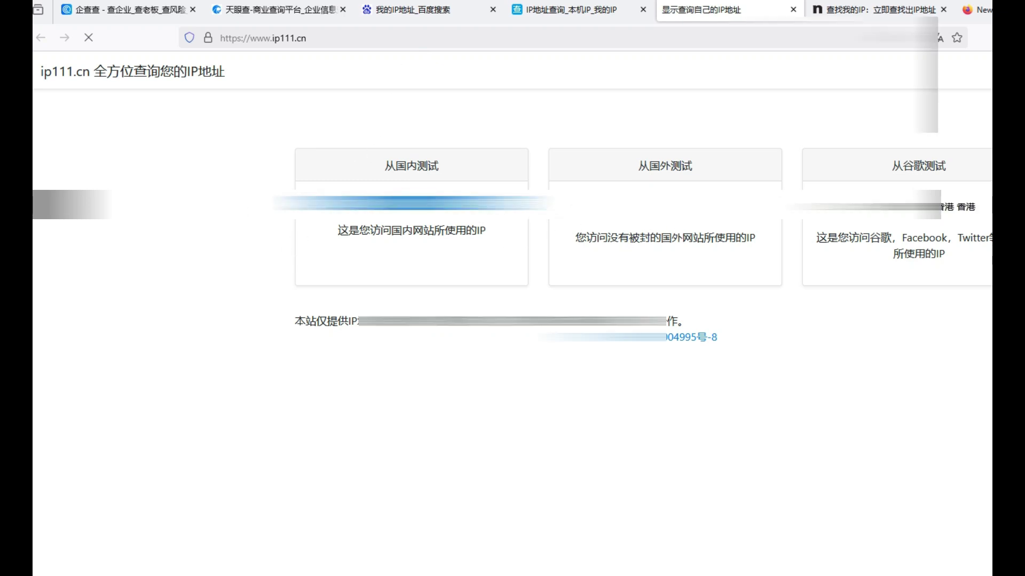
{"action": "right_click", "coordinate": [408, 211]}
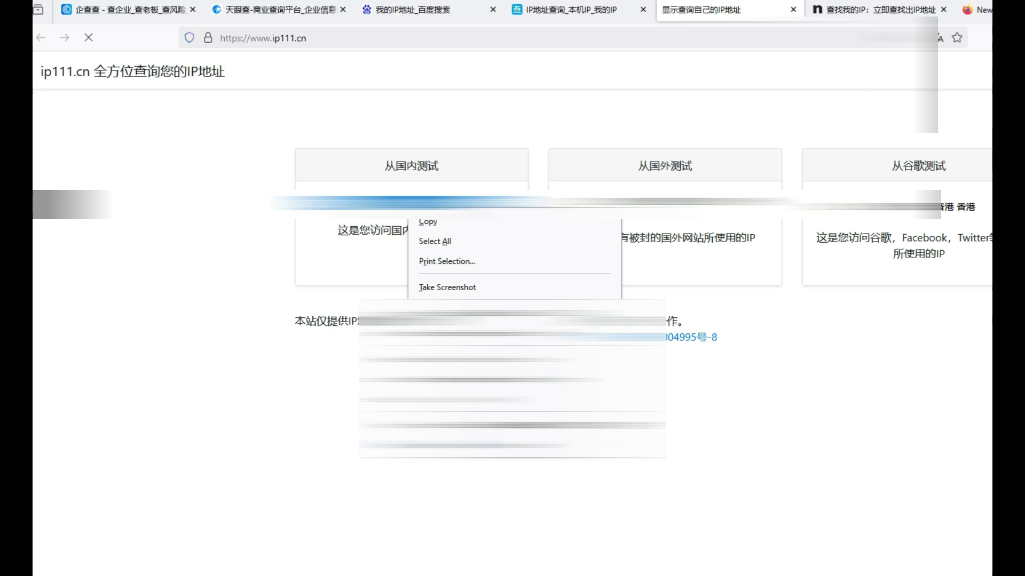
{"action": "left_click", "coordinate": [451, 224]}
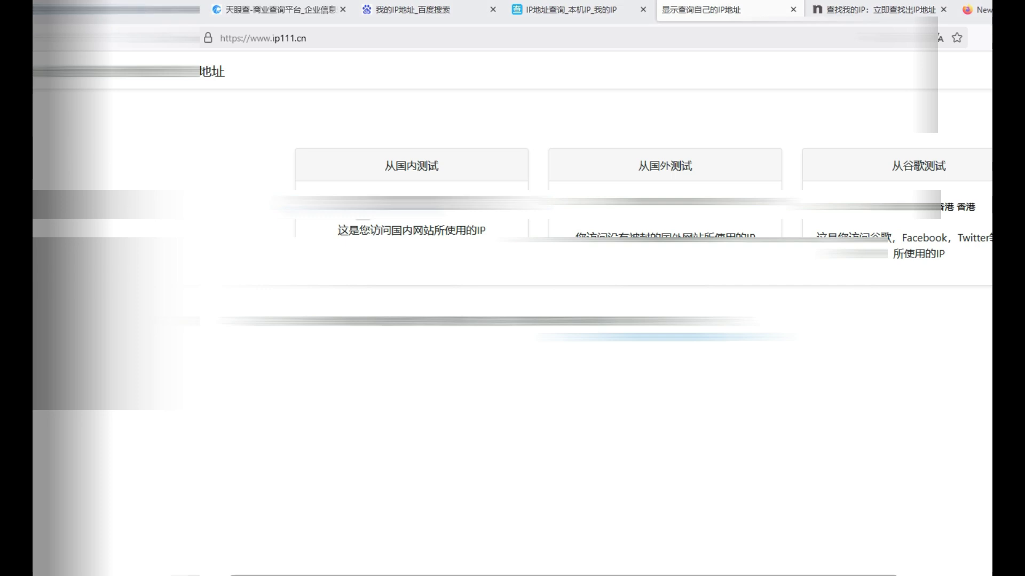
Switch to the DeepL window, replace the source text with the copied IP result to translate it into English, and close DeepL.
{"action": "key", "text": "alt+Tab"}
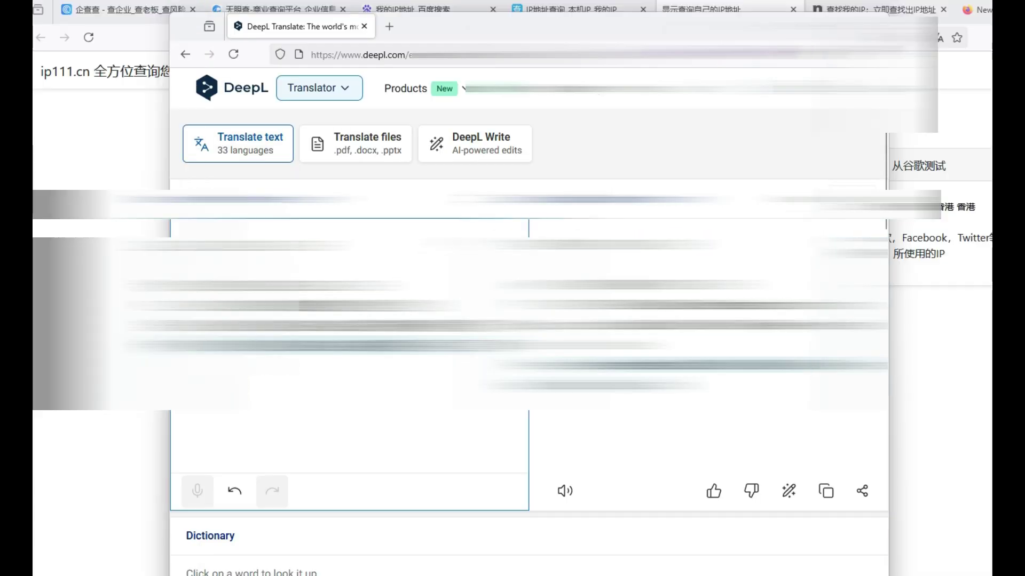
{"action": "key", "text": "ctrl+v"}
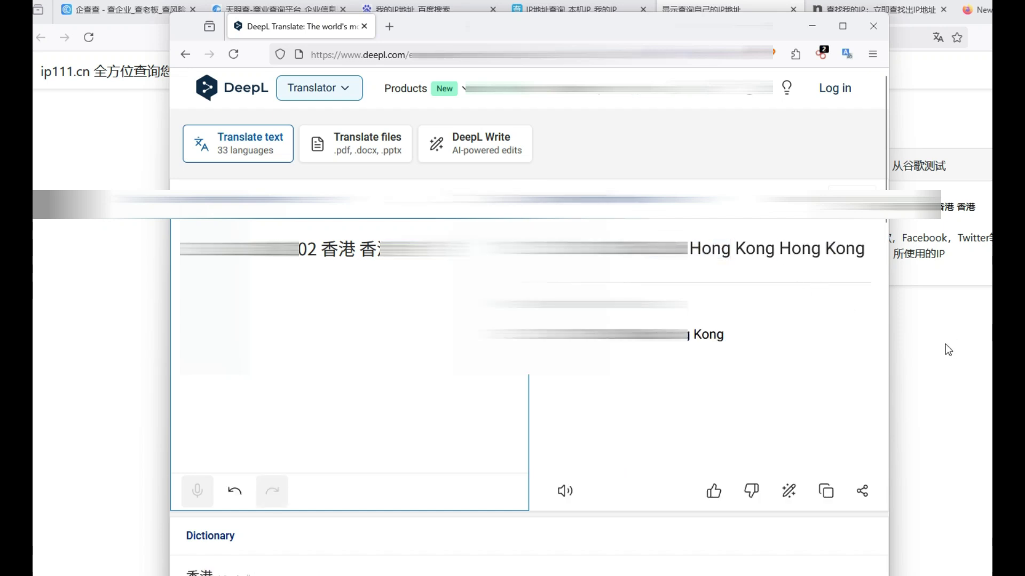
{"action": "key", "text": "ctrl+w"}
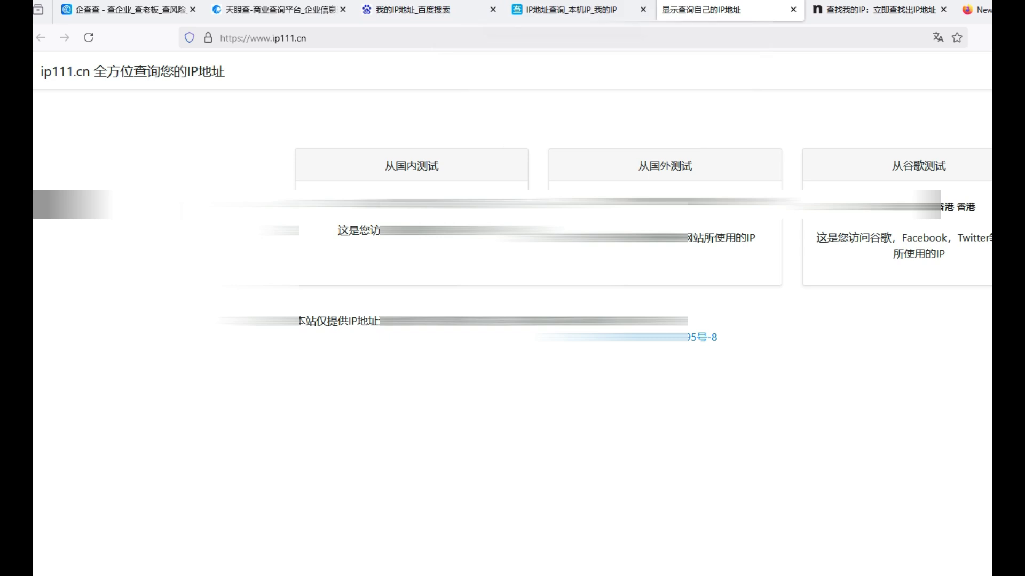
Reload the qcc.com and tianyancha.com pages over the VPN connection, and dismiss the login dialog on qcc.com.
{"action": "left_click", "coordinate": [94, 9]}
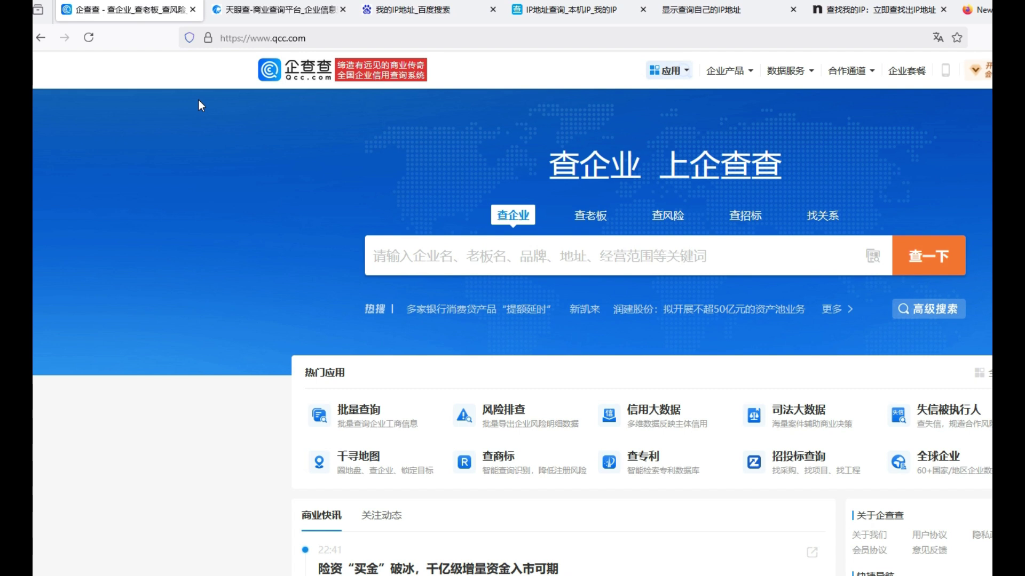
{"action": "key", "text": "ctrl+Tab"}
{"action": "key", "text": "ctrl+shift+Tab"}
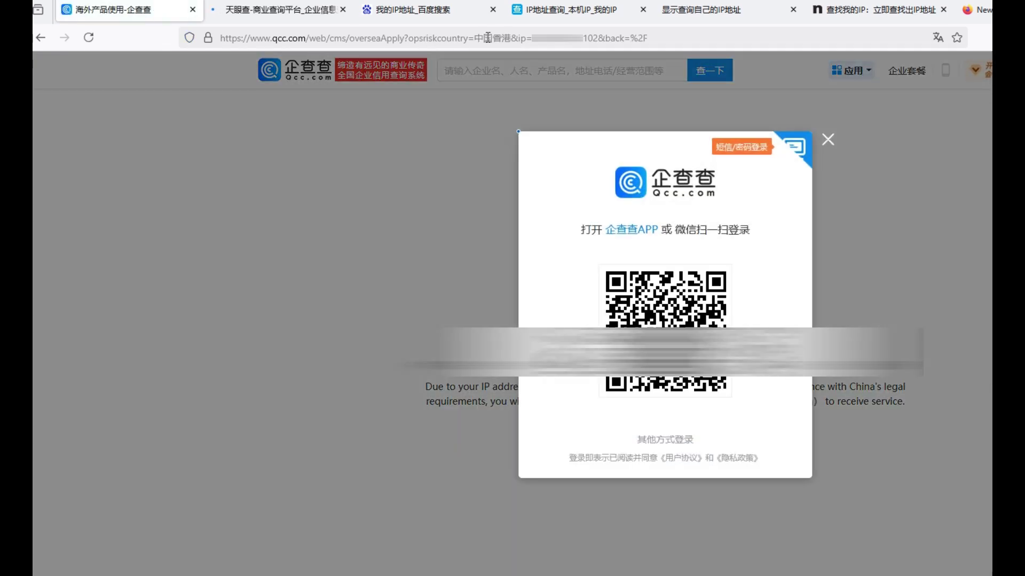
{"action": "left_click", "coordinate": [829, 140]}
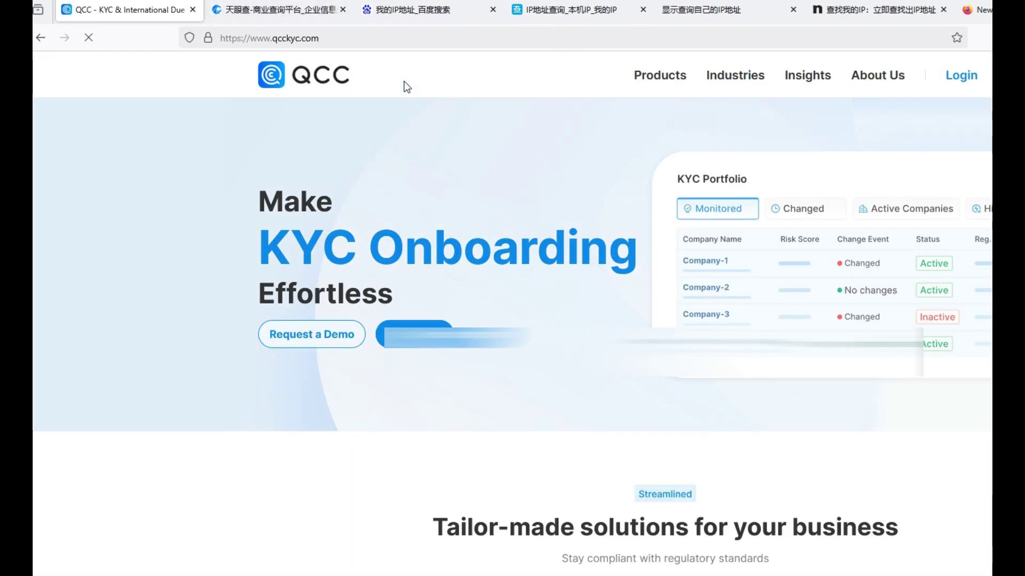
View the tianyancha.com page and highlight its access notice with the current IP and location lines.
{"action": "mouse_move", "coordinate": [306, 15]}
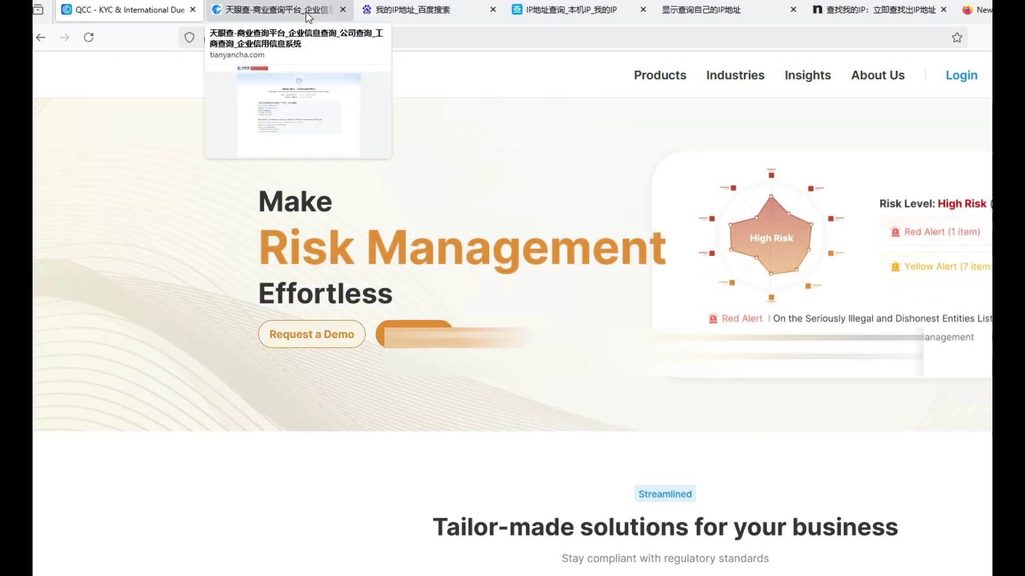
{"action": "left_click", "coordinate": [306, 12]}
{"action": "left_click_drag", "start_coordinate": [571, 207], "coordinate": [732, 273]}
{"action": "left_click", "coordinate": [732, 273]}
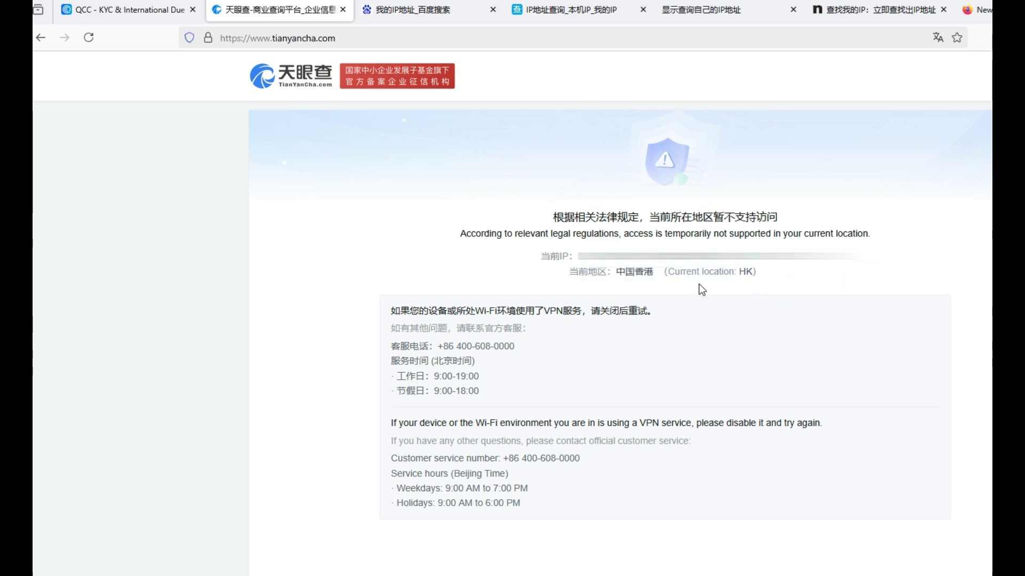